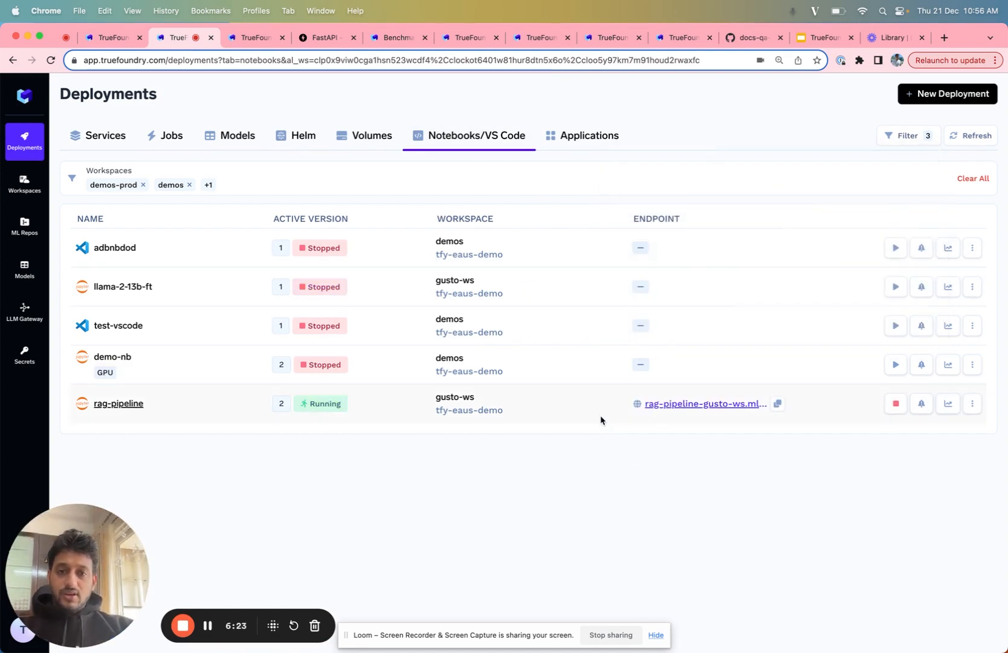
Open the running rag-pipeline notebook's endpoint and review the dependency setup in qa.ipynb up to the Embedding Documents section.
left_click(701, 403)
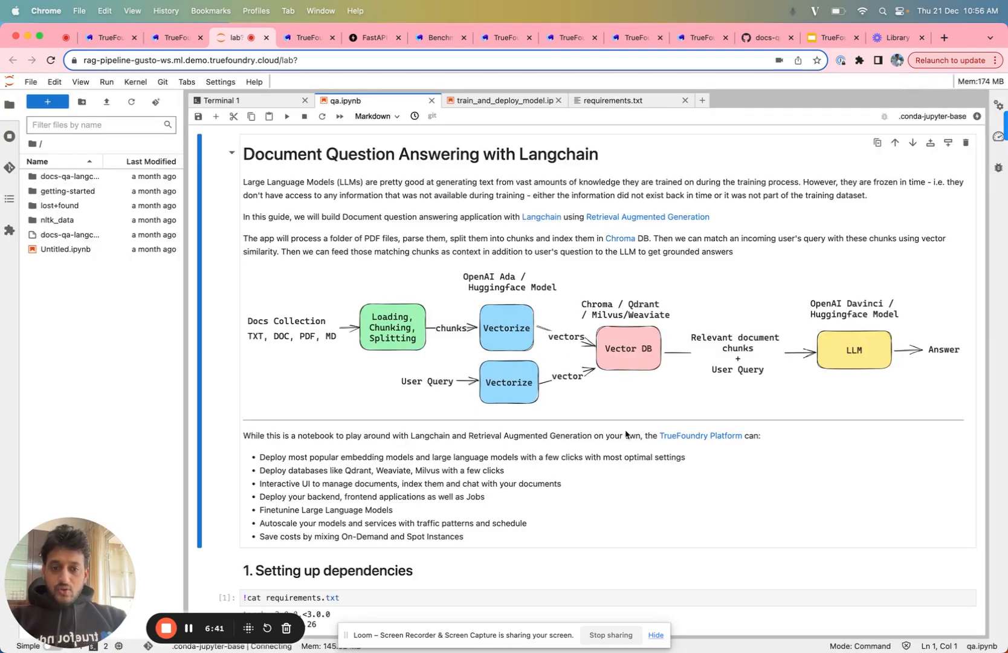
scroll(558, 377, "down", 7)
scroll(551, 418, "down", 1)
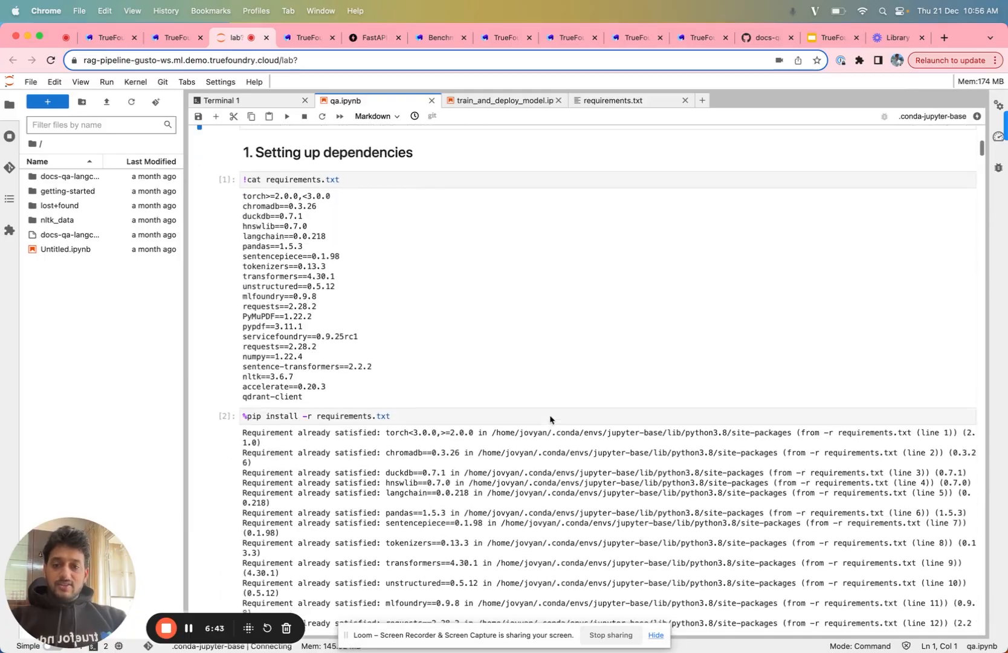
scroll(338, 266, "down", 8)
scroll(337, 267, "down", 20)
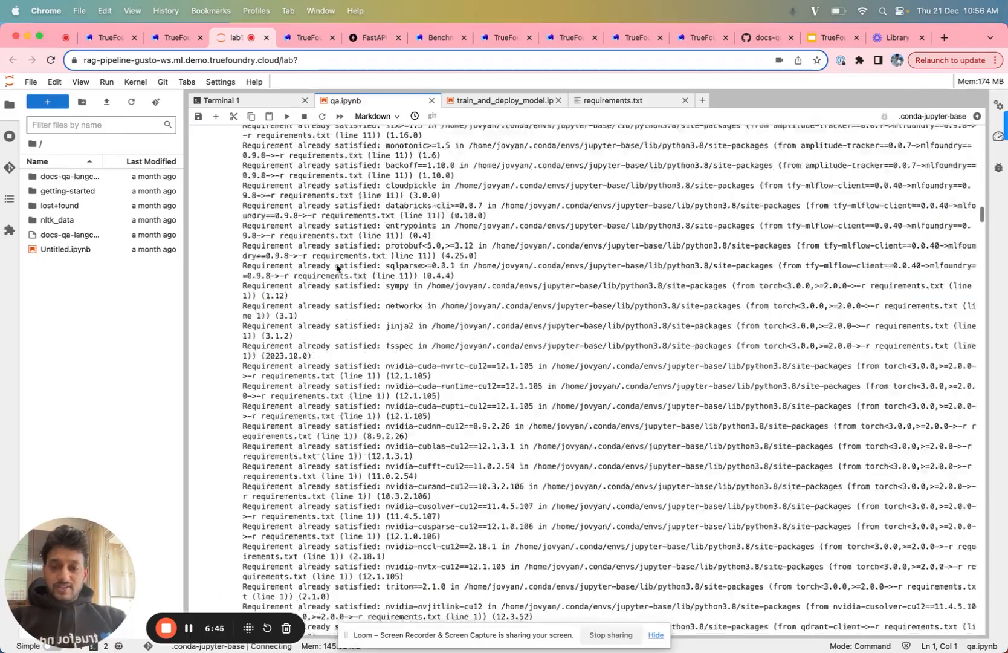
scroll(336, 268, "down", 8)
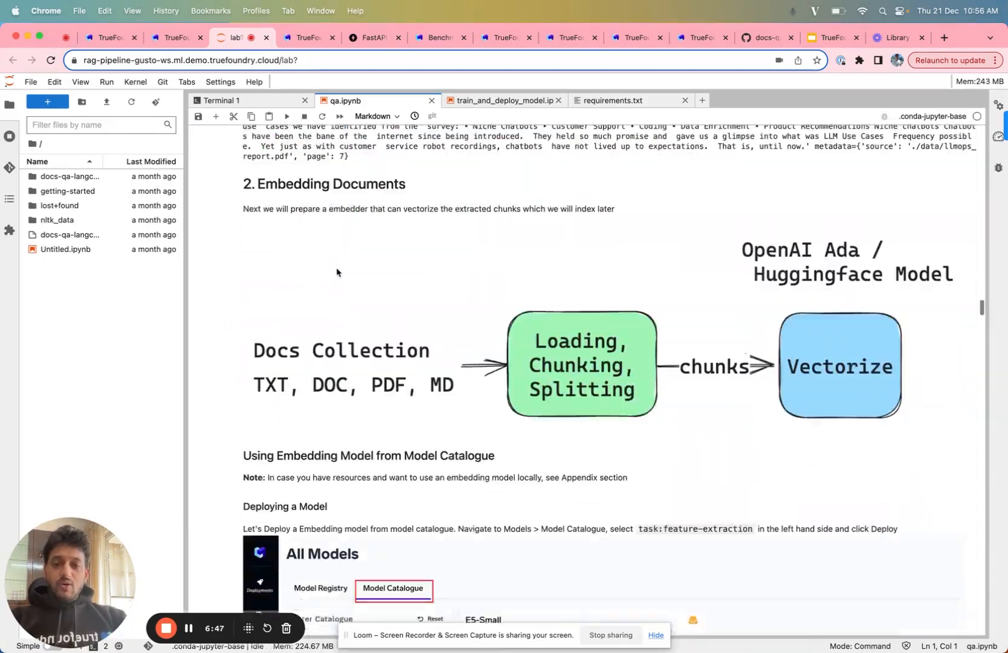
Review how the notebook deploys an embedding model from the Model Catalogue, and highlight the EMBEDDING_ENDPOINT URL in the code.
scroll(336, 284, "up", 1)
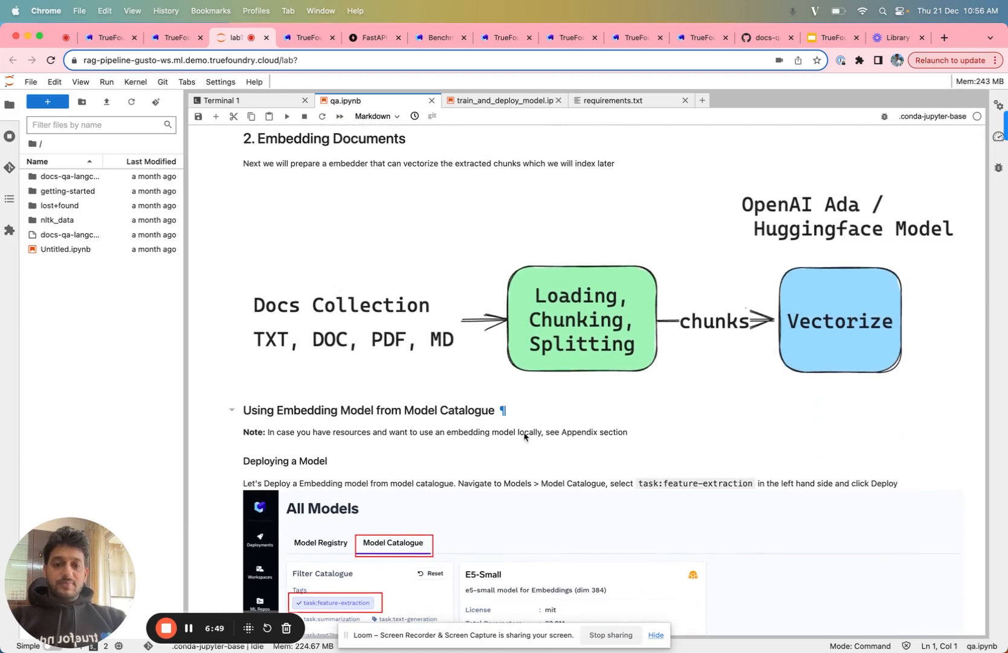
scroll(575, 413, "down", 5)
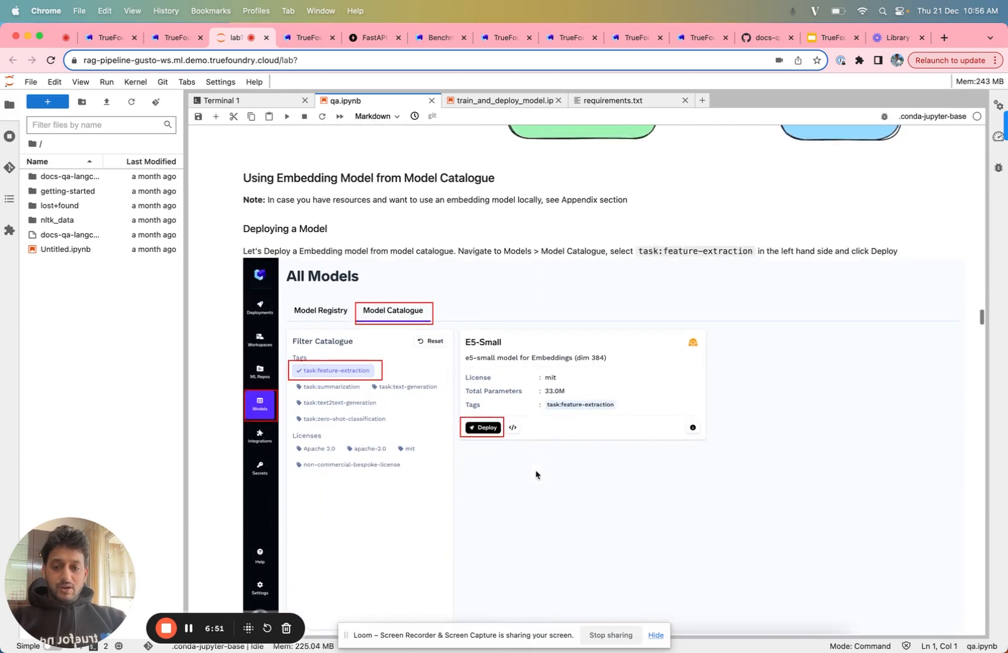
scroll(474, 423, "down", 12)
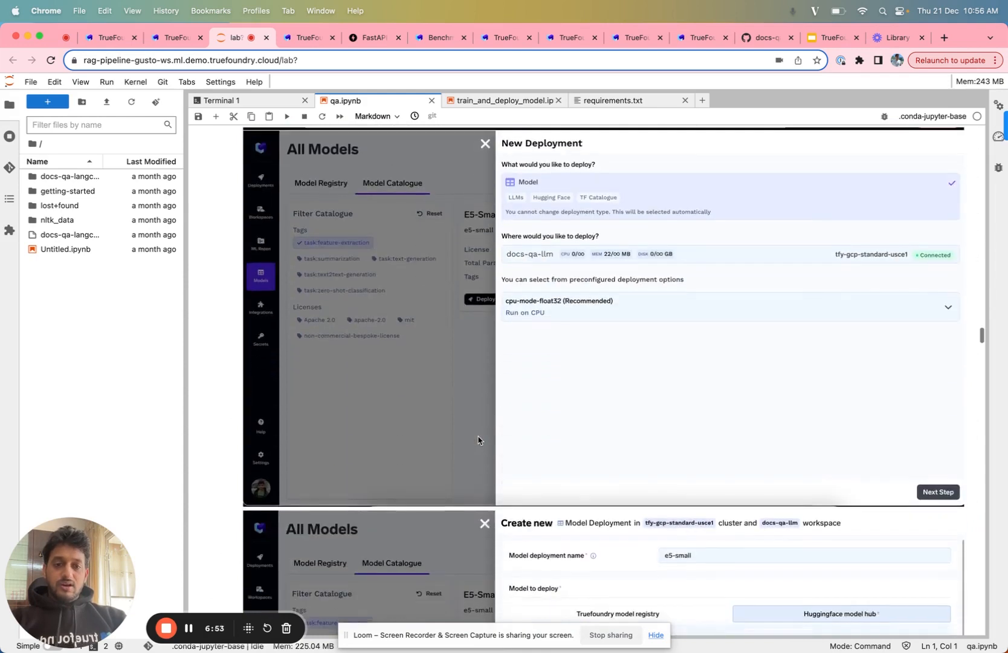
scroll(478, 440, "down", 11)
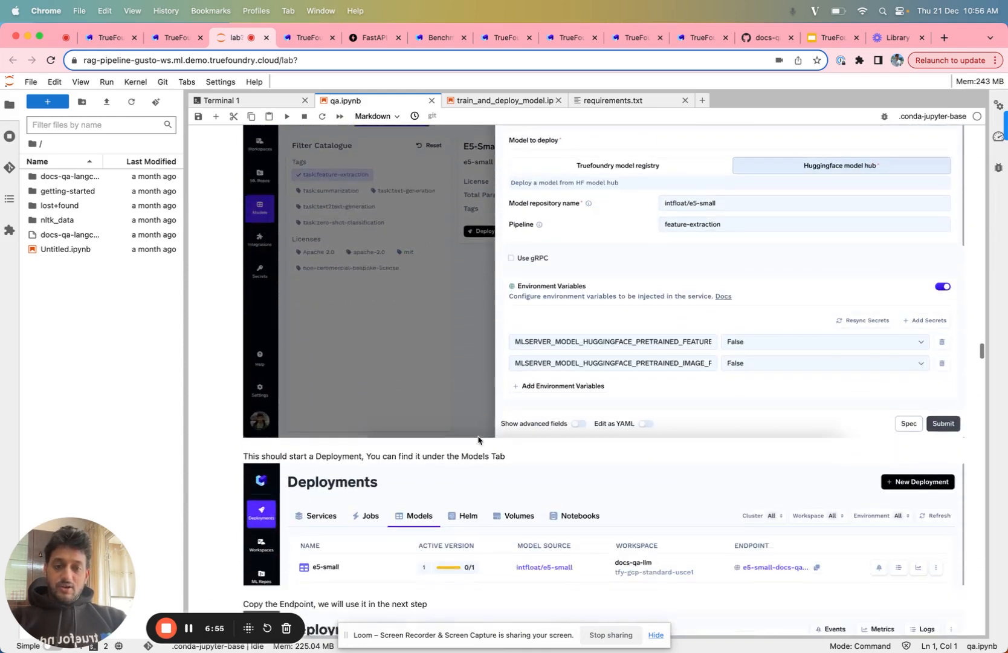
scroll(478, 413, "down", 5)
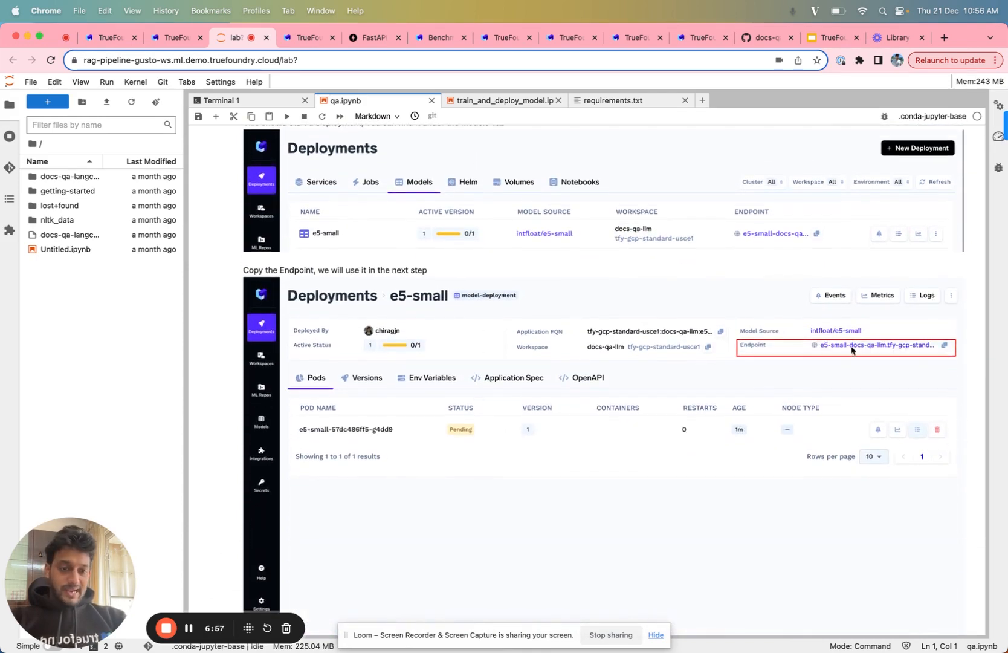
scroll(747, 427, "down", 10)
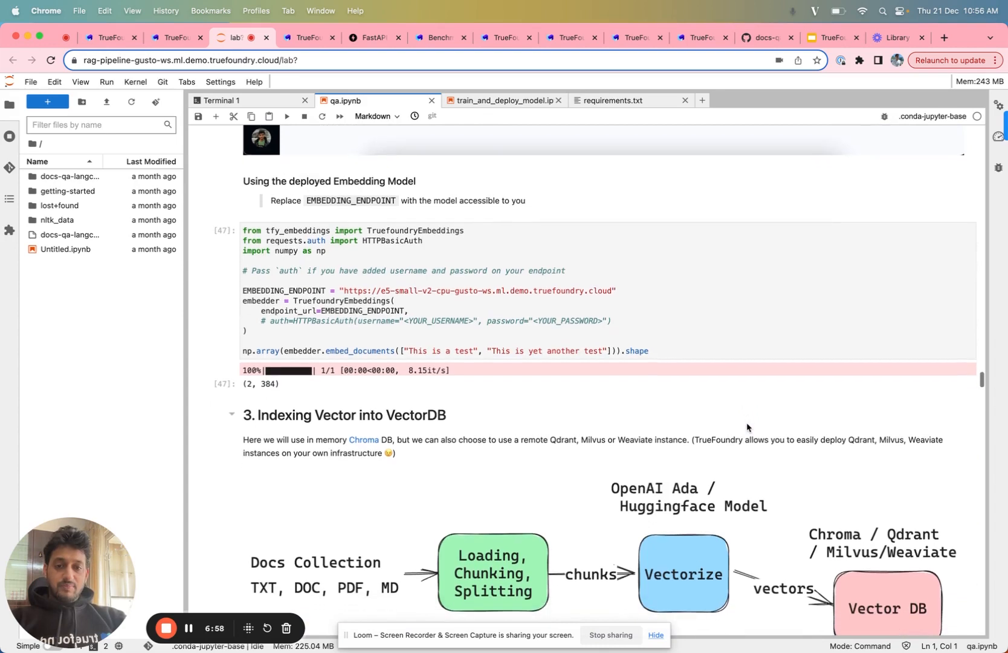
double_click(358, 290)
left_click_drag(528, 288, 604, 286)
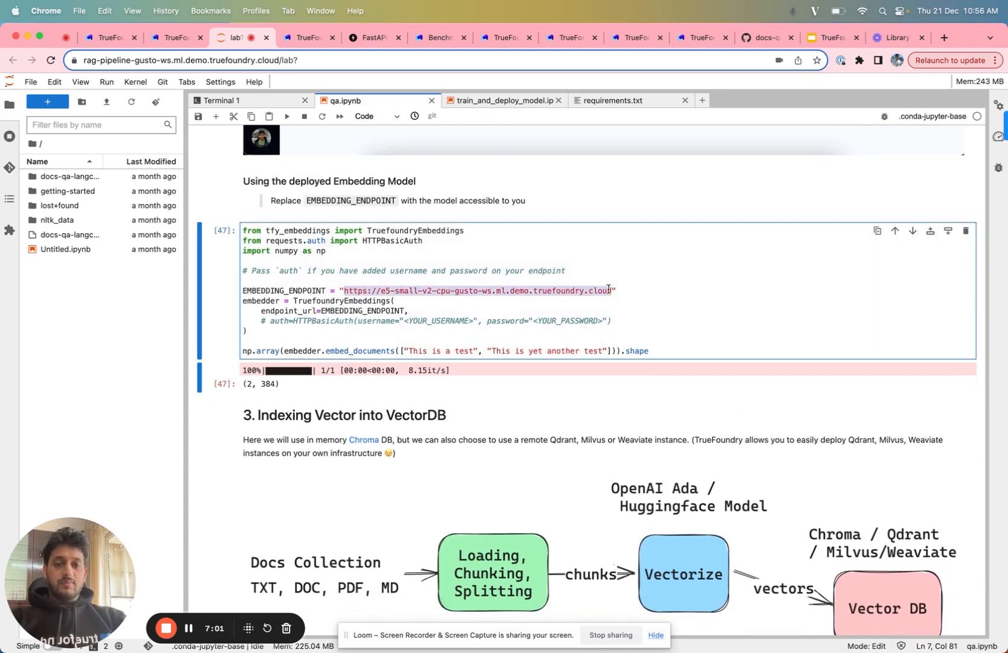
Examine the section on indexing vectors into the vector database and highlight the QDRANT_DB_URL value.
scroll(609, 373, "down", 8)
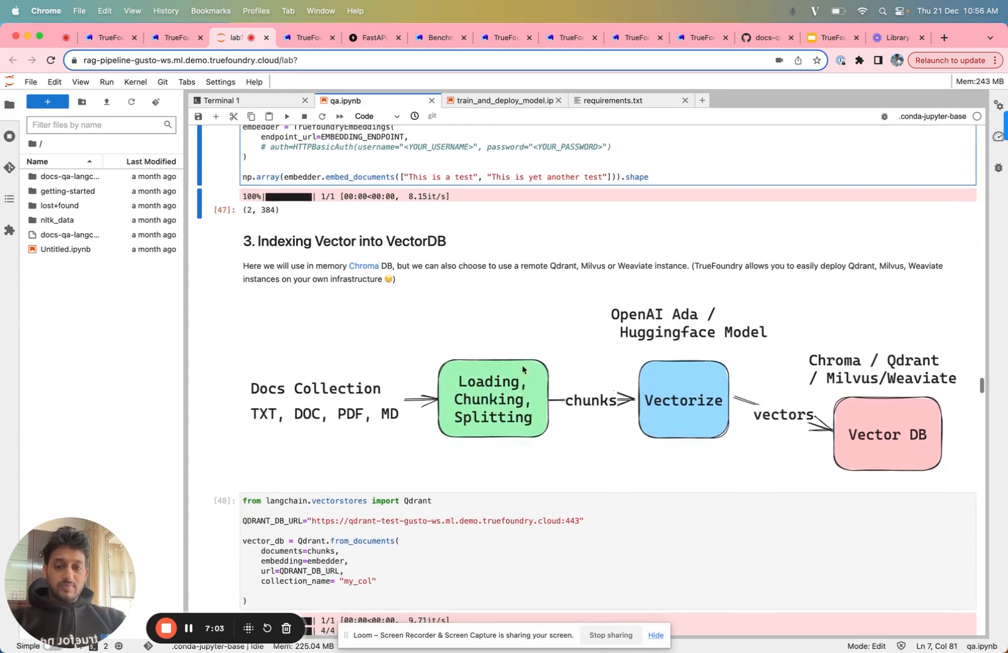
scroll(622, 436, "down", 10)
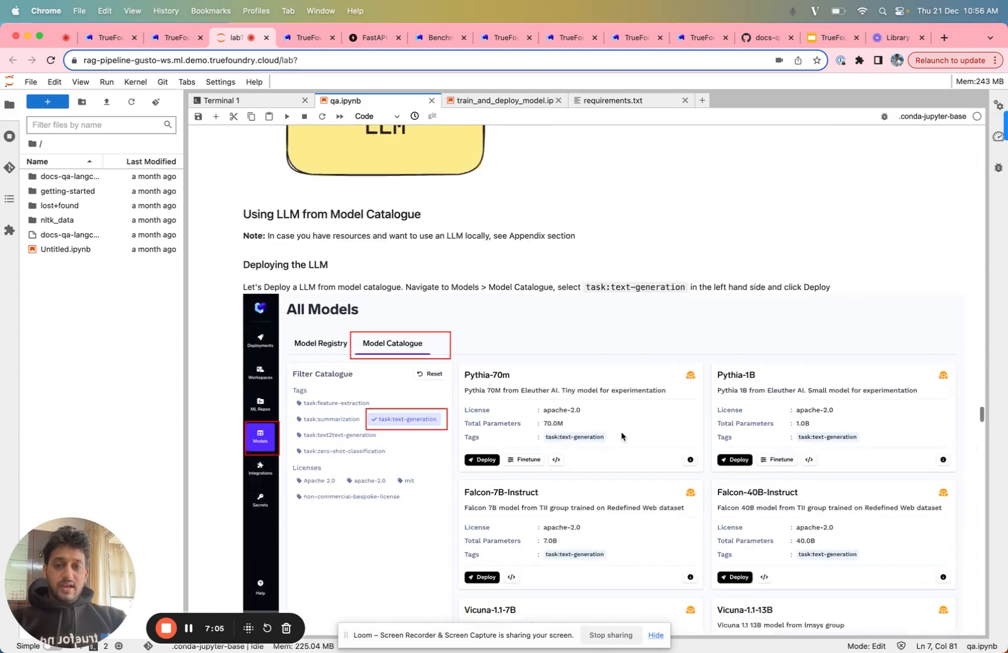
scroll(621, 435, "up", 7)
scroll(621, 435, "up", 5)
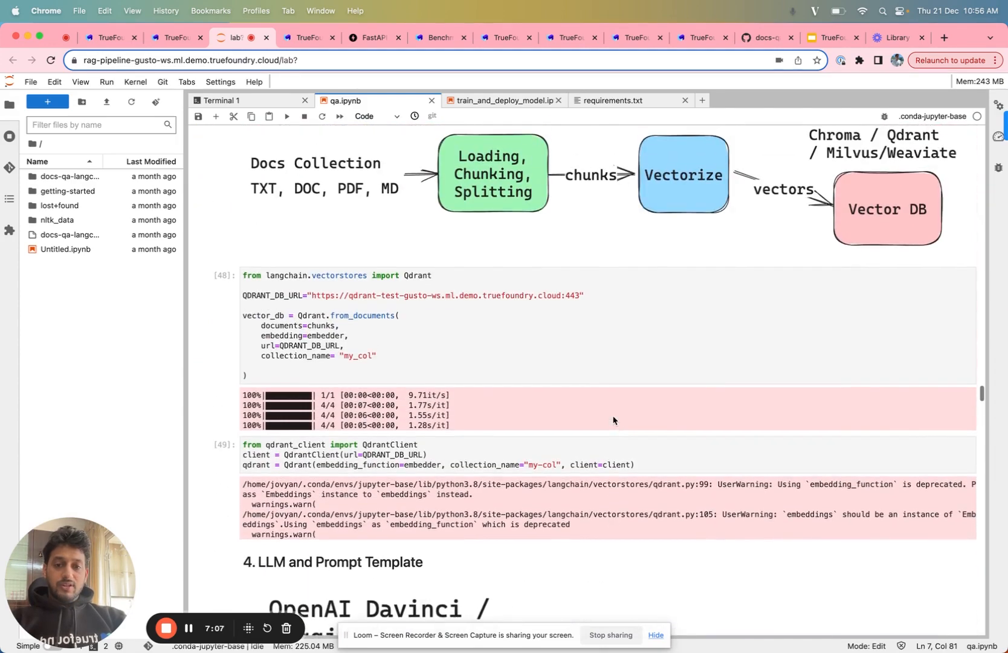
left_click_drag(312, 295, 570, 295)
Read through the LLM deployment and query flow sections, down to the do_qa call about the challenges of implementing LLMOps.
scroll(481, 424, "down", 12)
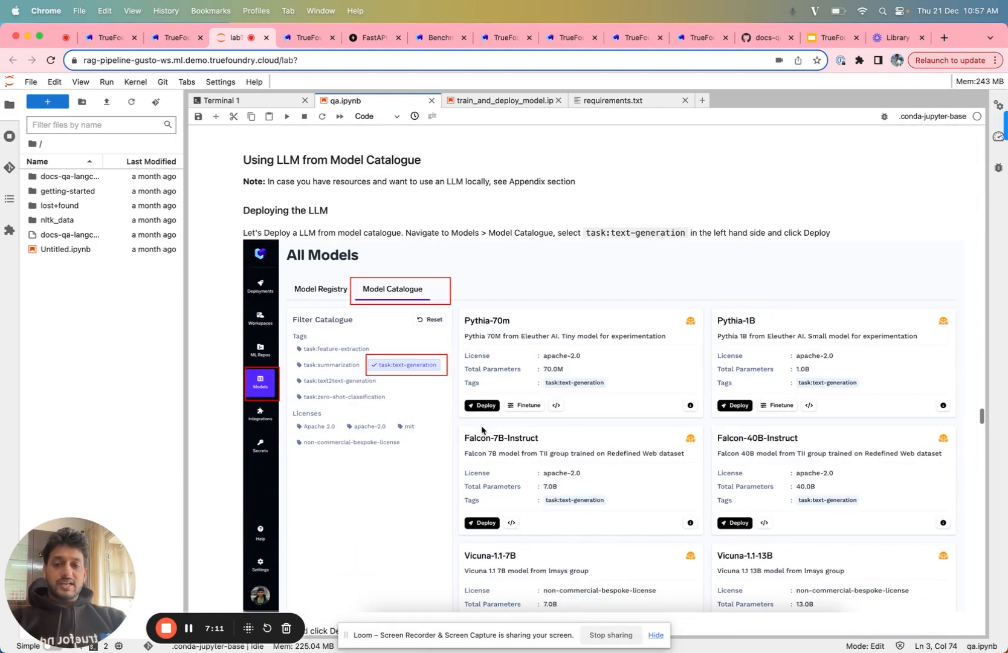
scroll(481, 429, "down", 20)
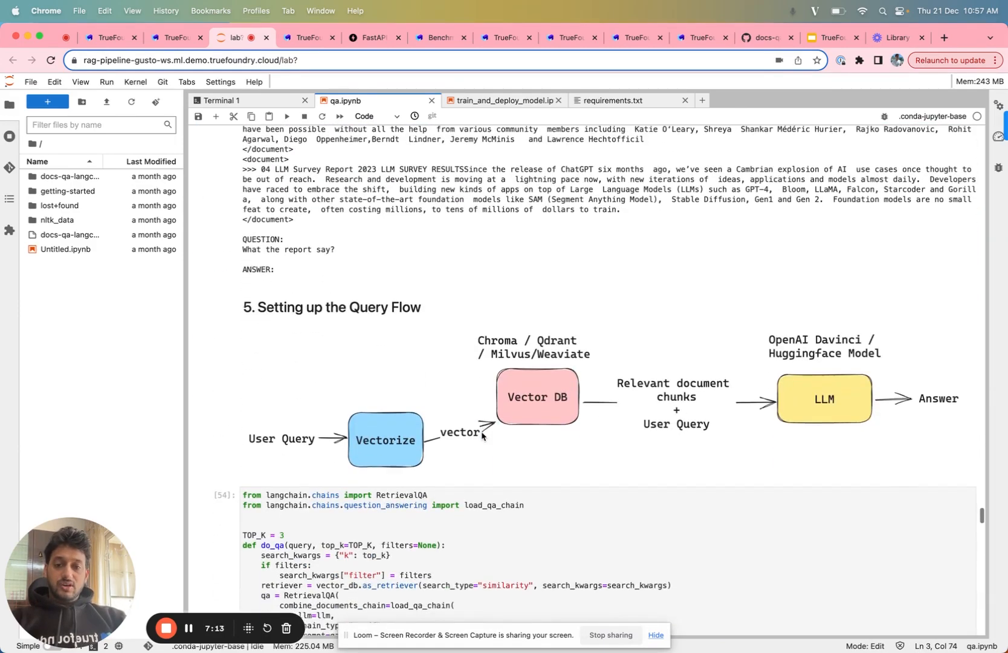
scroll(482, 435, "down", 8)
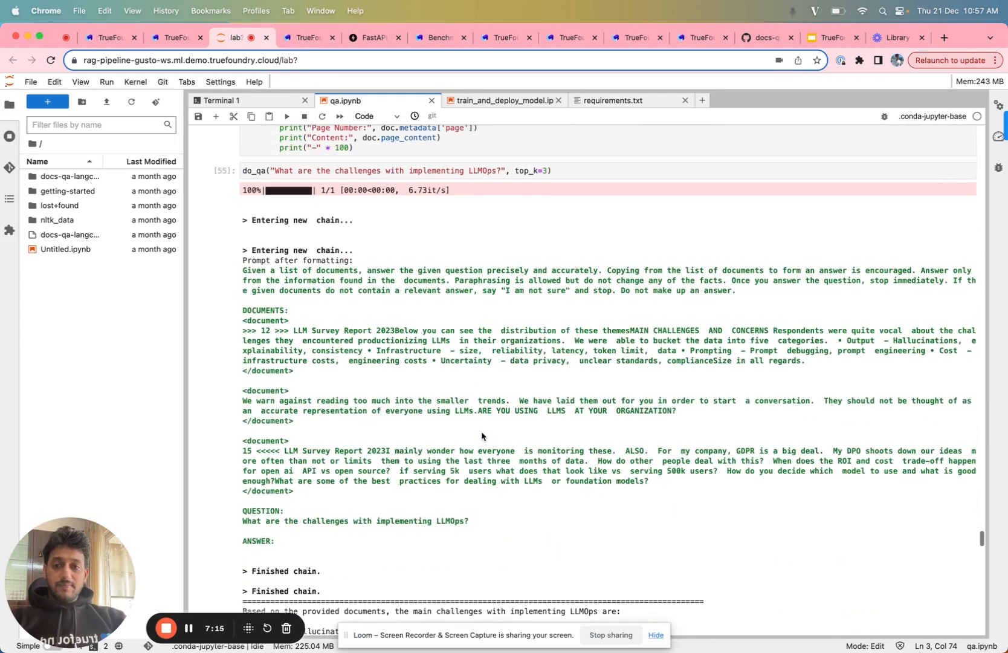
scroll(382, 331, "up", 3)
scroll(382, 331, "up", 1)
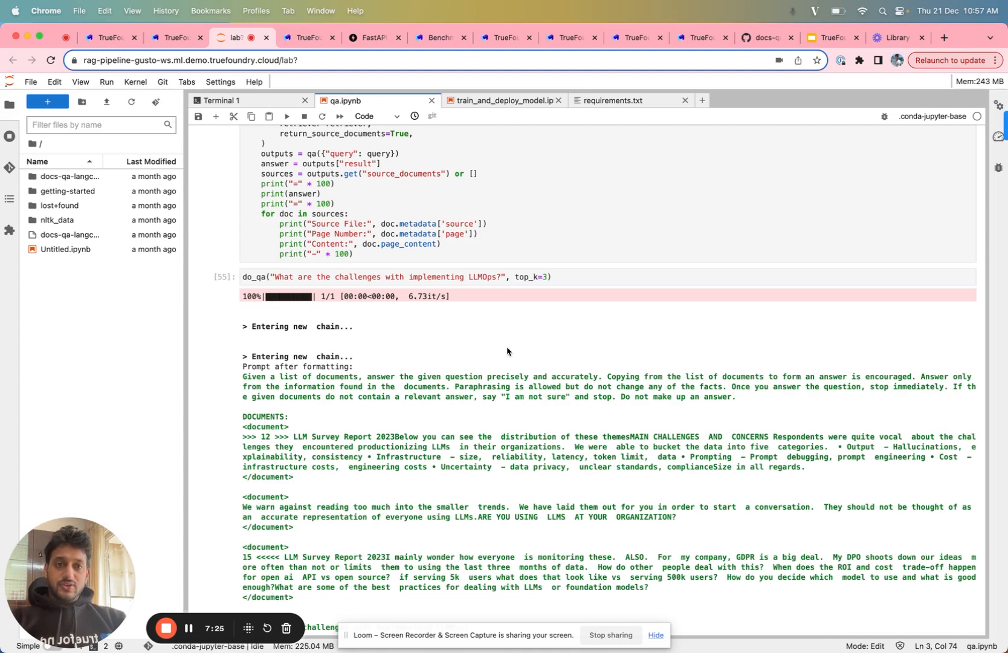
Switch to the TrueFoundry applications list and start a new RAG deployment from the Application Catalogue in the abhi-gcp-ws workspace.
left_click(618, 40)
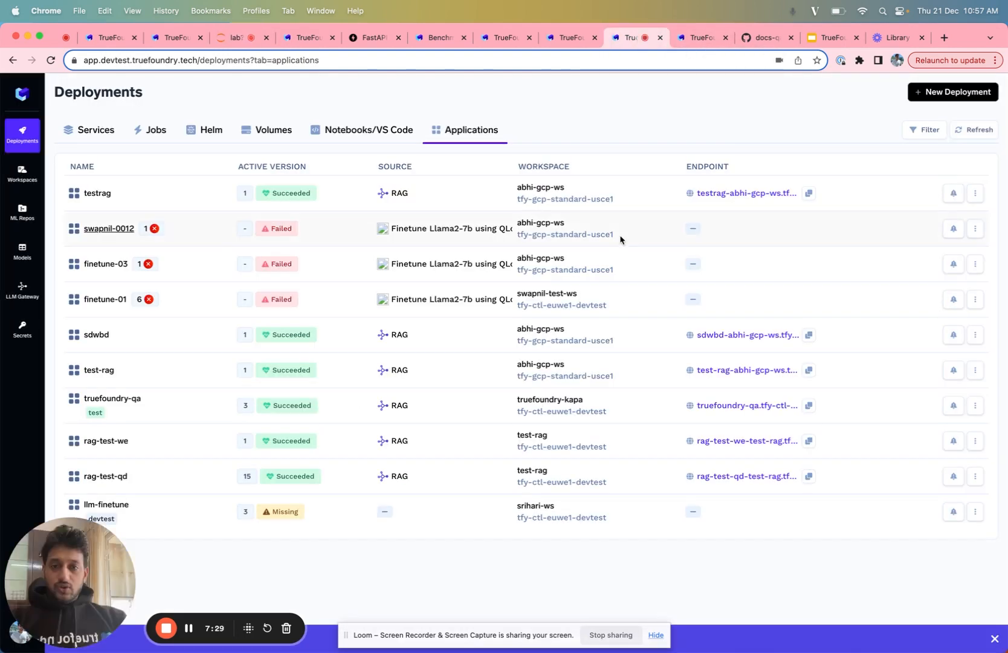
left_click(917, 92)
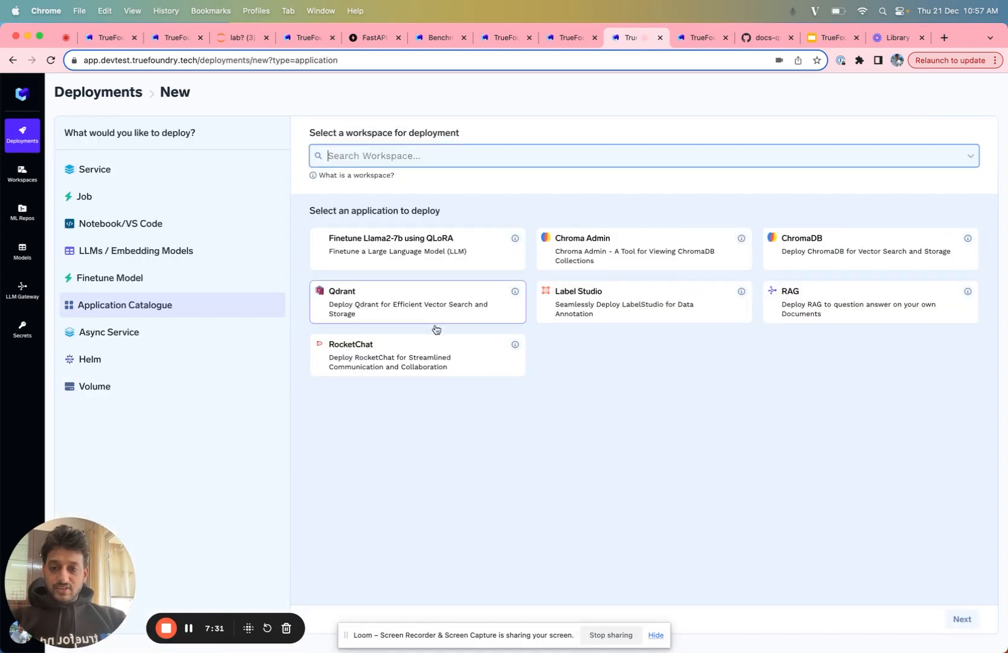
left_click(196, 311)
left_click(381, 158)
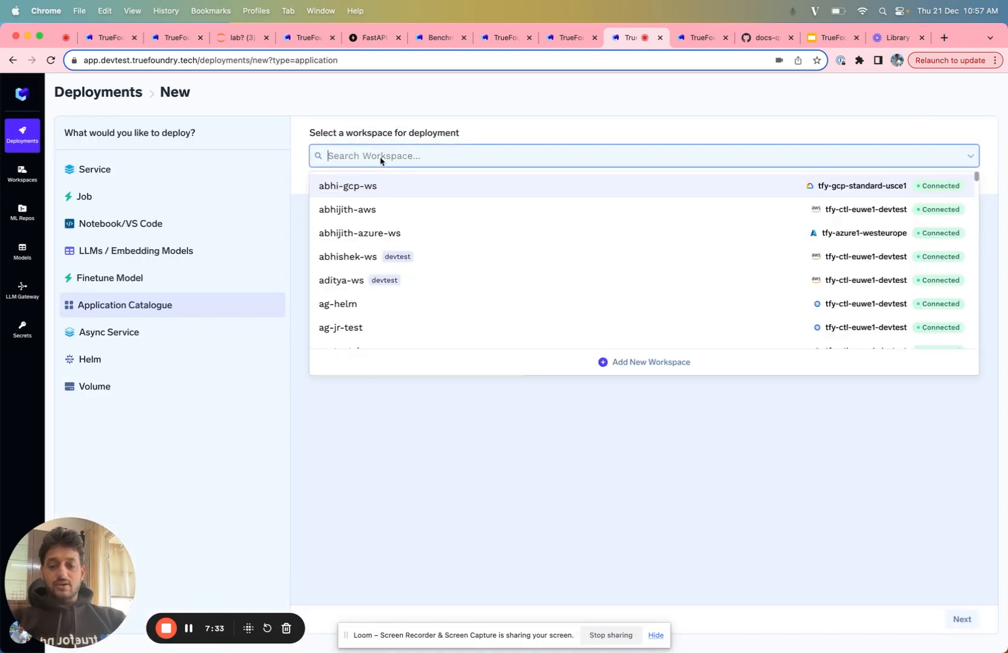
left_click(381, 185)
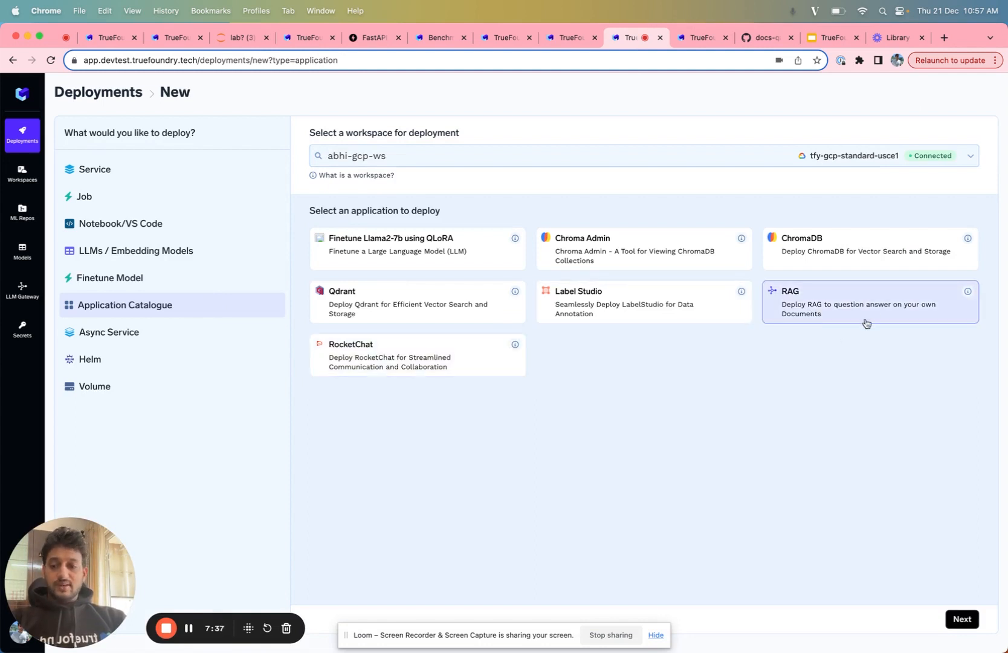
left_click(960, 618)
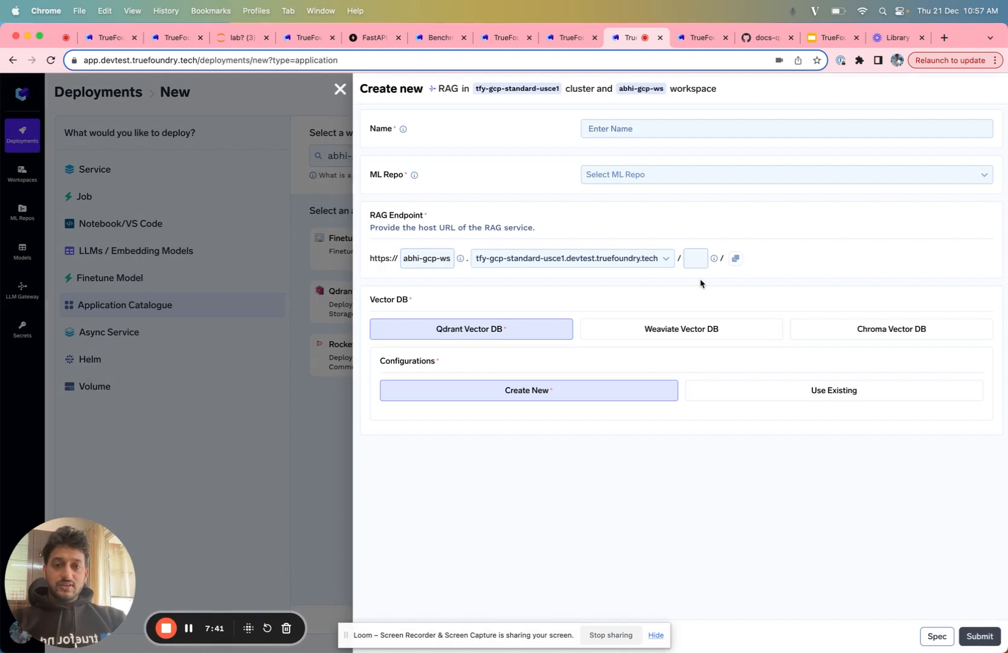
Name the RAG deployment abdtest and choose docs-qa-llm as its ML repo.
left_click(675, 135)
type("abdtest")
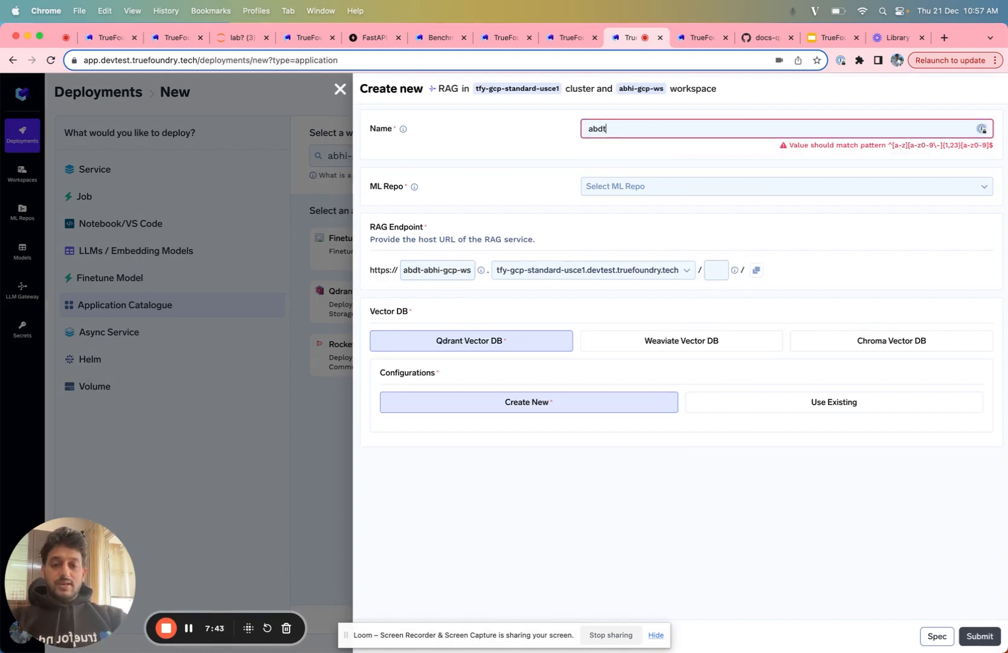
left_click(650, 186)
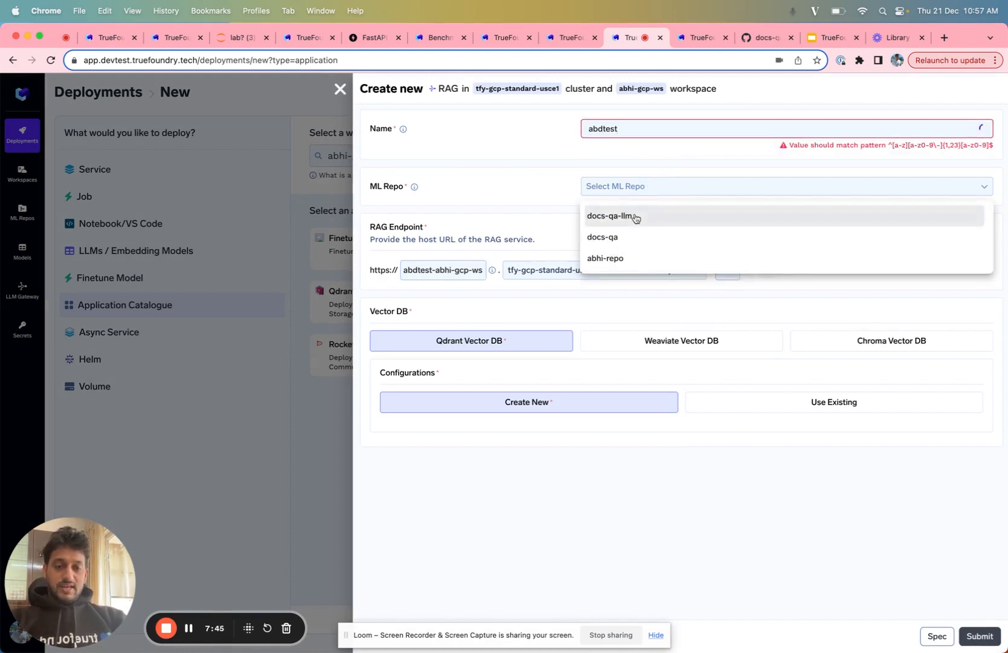
left_click(636, 217)
left_click(696, 130)
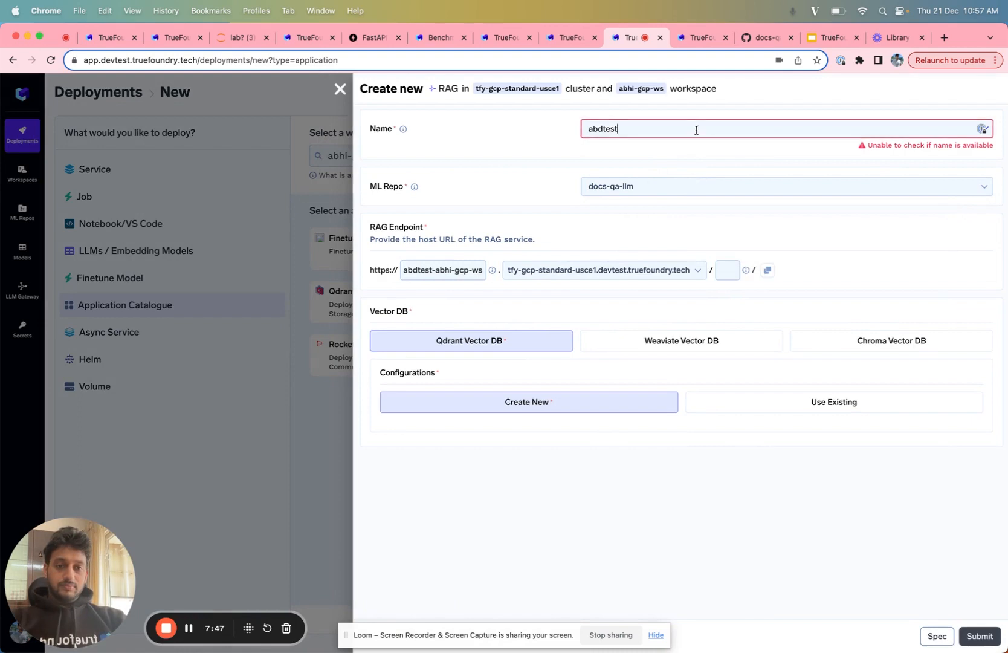
Try the Weaviate and Chroma options for the vector database, and return to Qdrant.
left_click(635, 344)
left_click(544, 332)
left_click(769, 338)
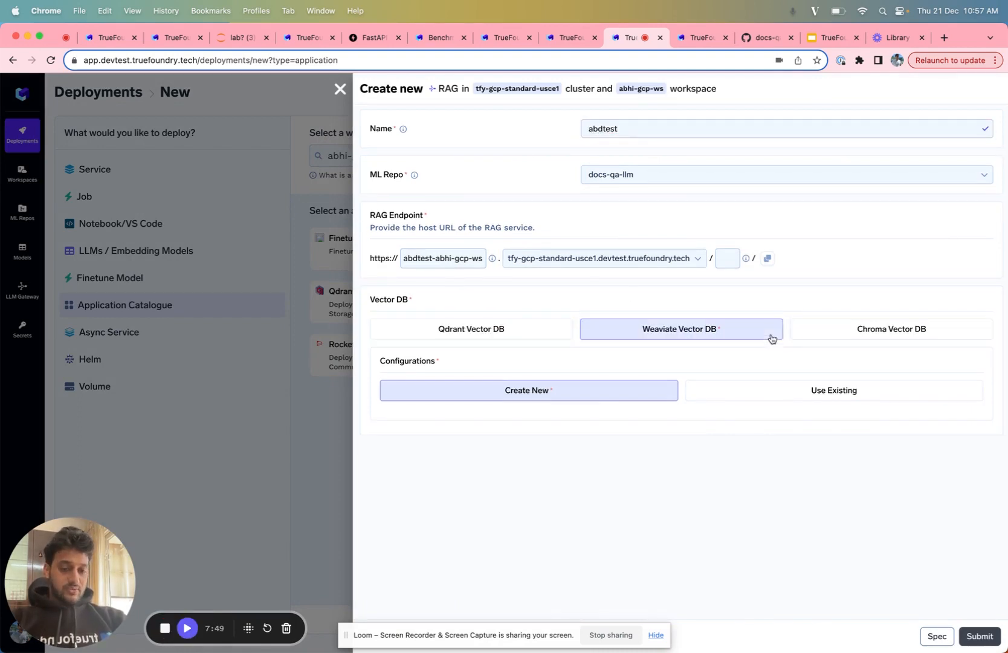
left_click(846, 329)
left_click(732, 328)
left_click(537, 331)
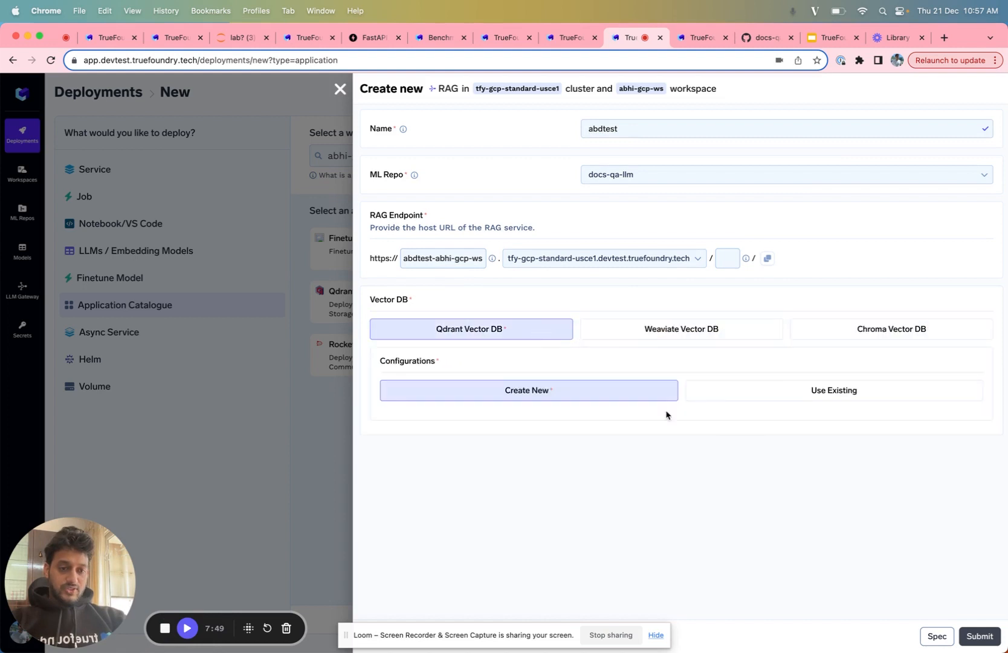
Check the Use Existing configuration before restoring Create New for Qdrant, and show the form's advanced fields.
left_click(766, 399)
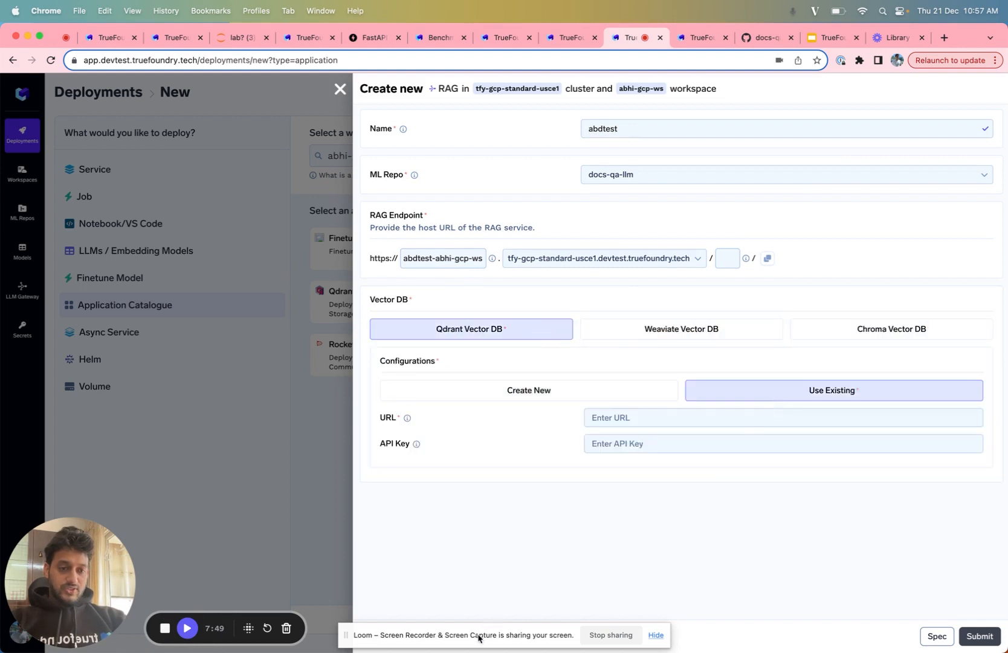
left_click_drag(478, 637, 203, 519)
left_click(563, 397)
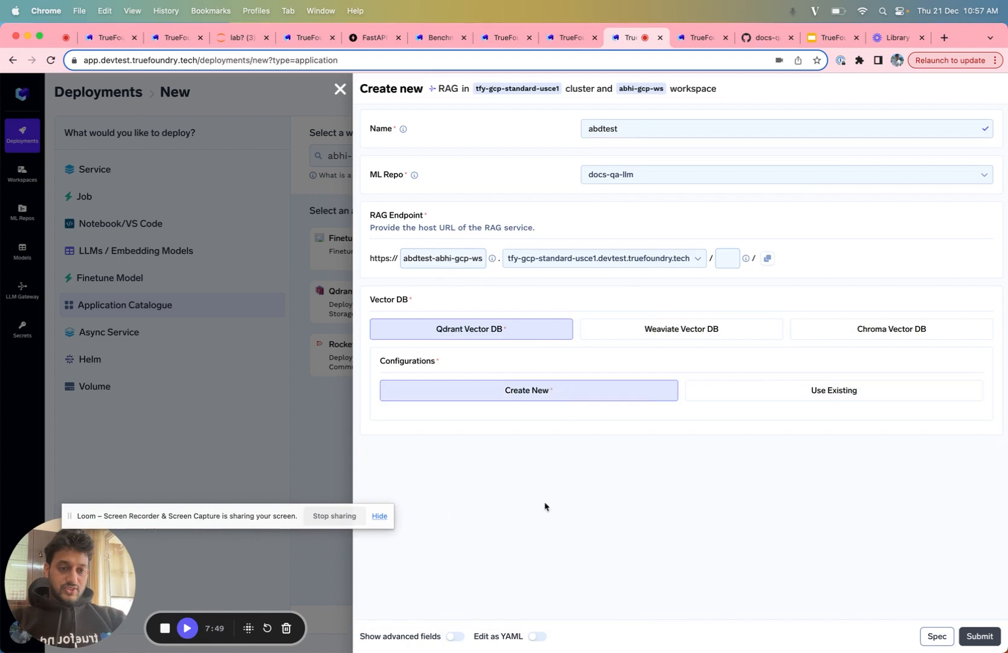
left_click(455, 635)
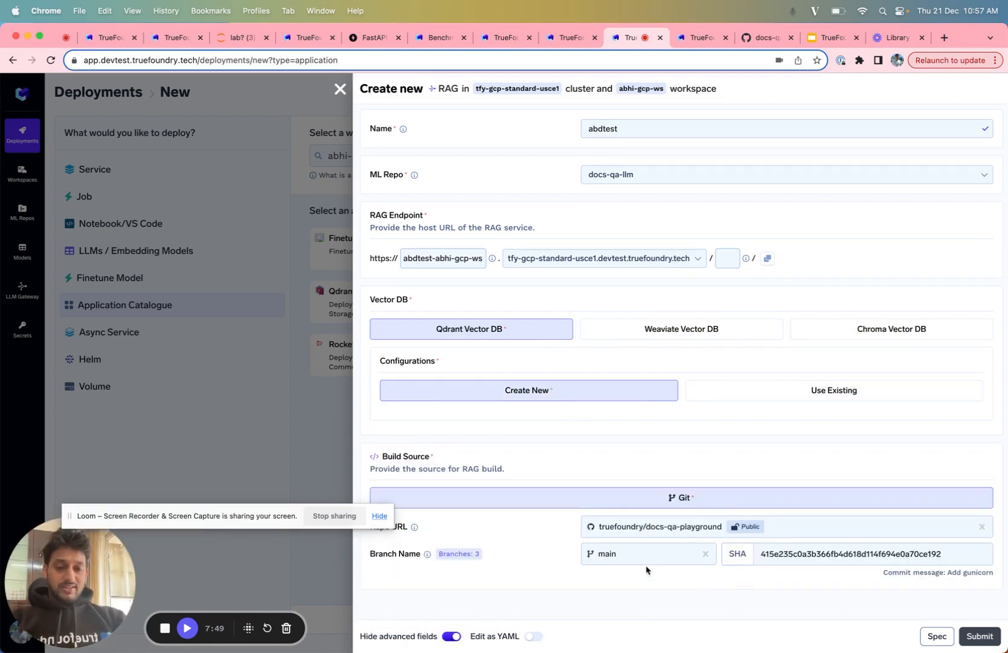
Inspect the backend and frontend folders of the docs-qa-playground repository on GitHub, and return to the RAG deployment form.
left_click(702, 535)
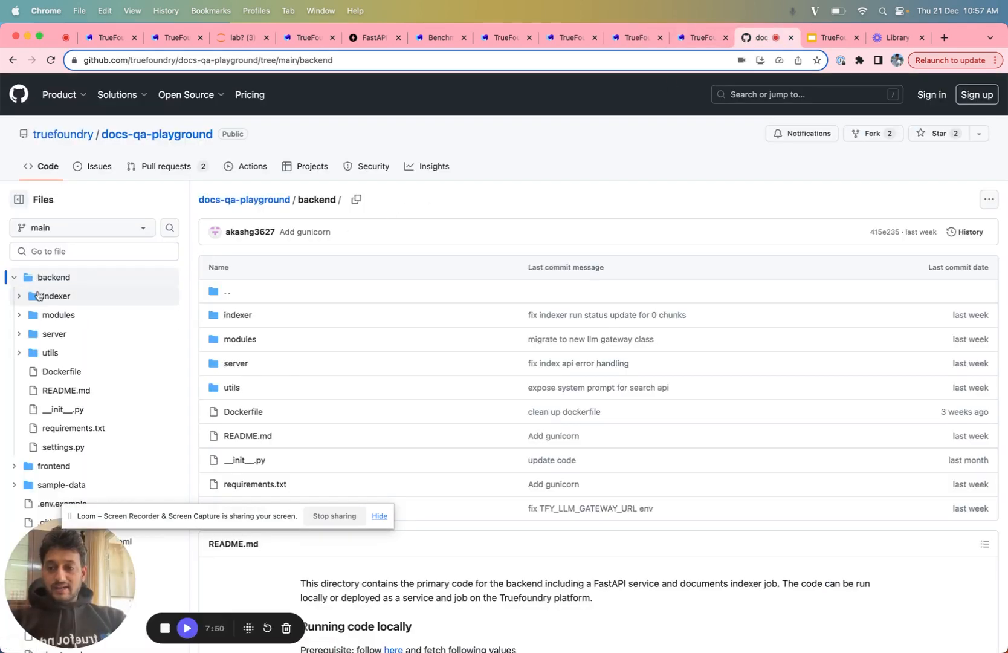
left_click(14, 277)
left_click(15, 296)
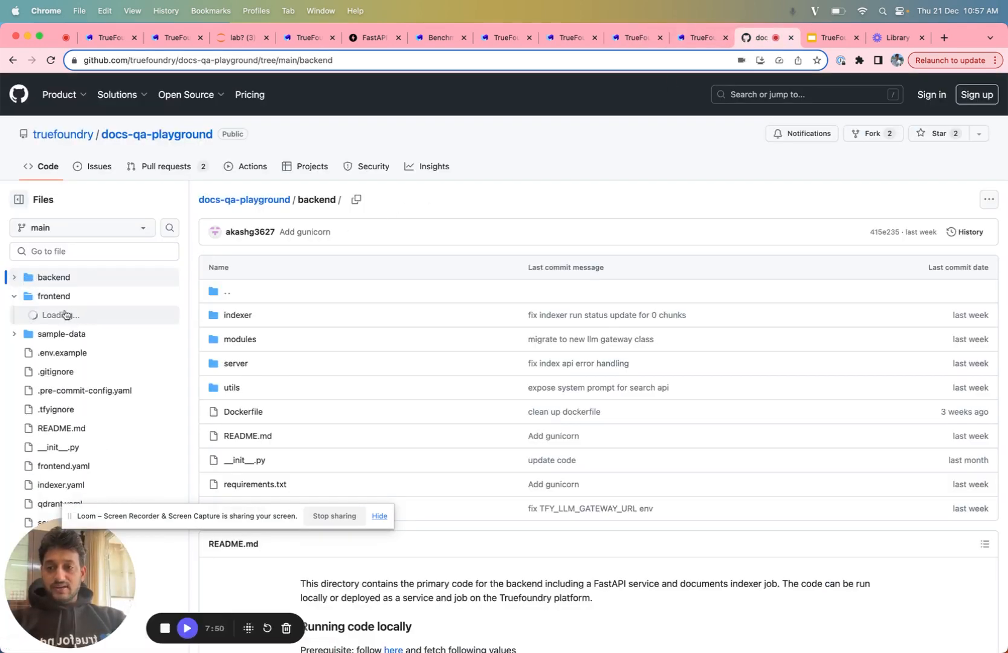
left_click(14, 296)
left_click(712, 42)
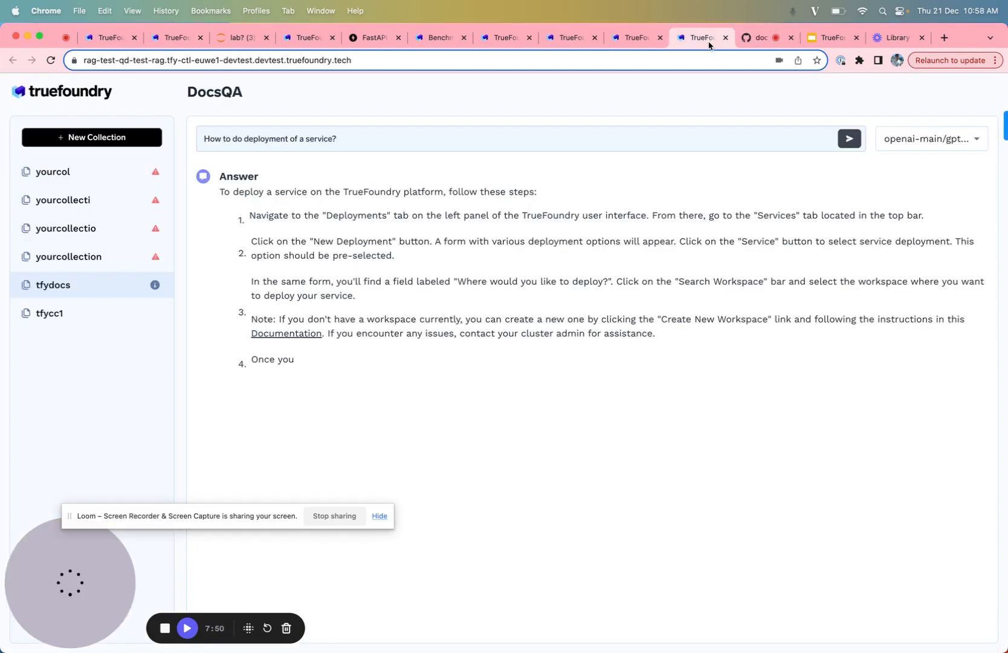
left_click(637, 38)
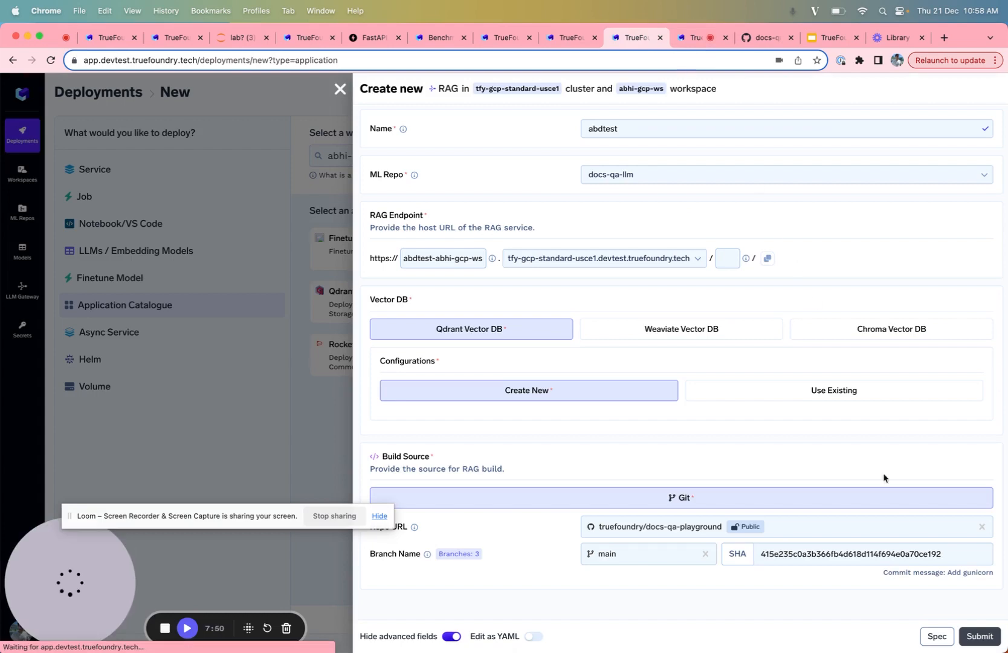
Submit the abdtest RAG deployment and open the details of the rag-test-qd application to view its pods.
left_click(980, 634)
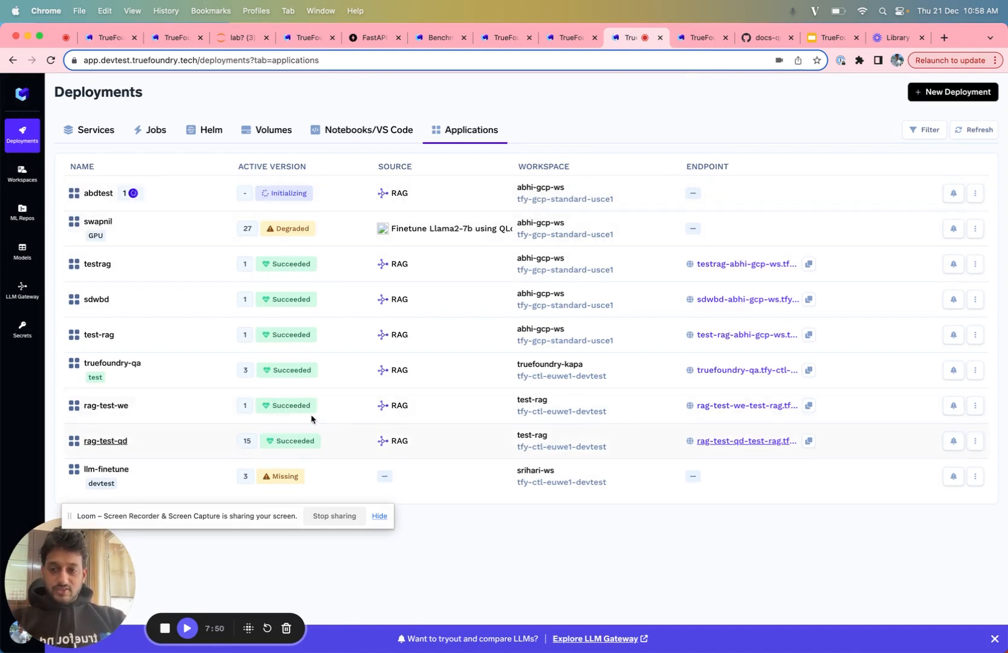
left_click(720, 378, "super")
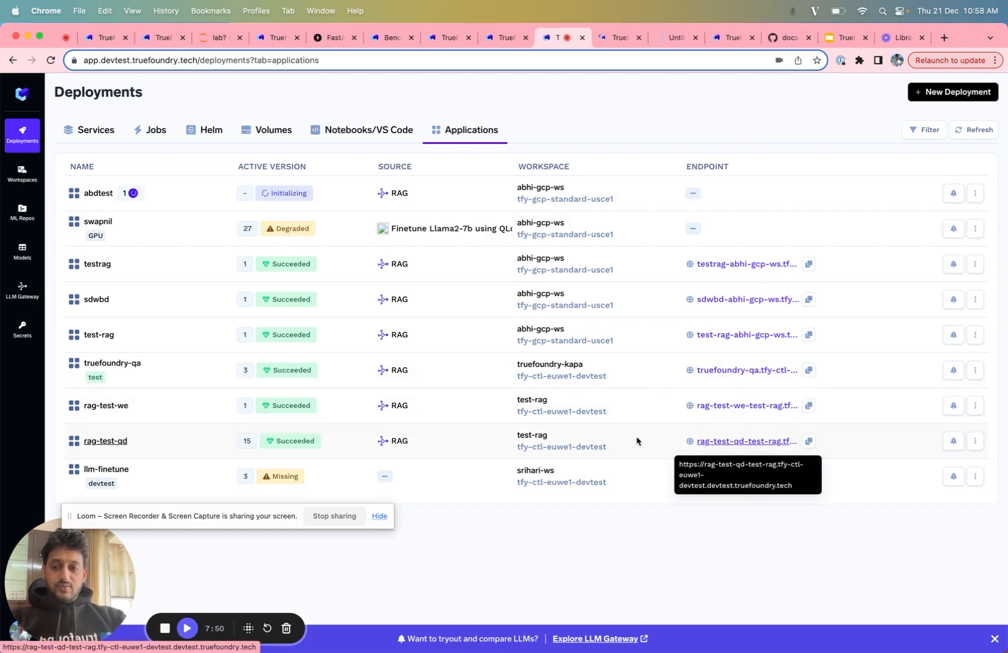
left_click(110, 442)
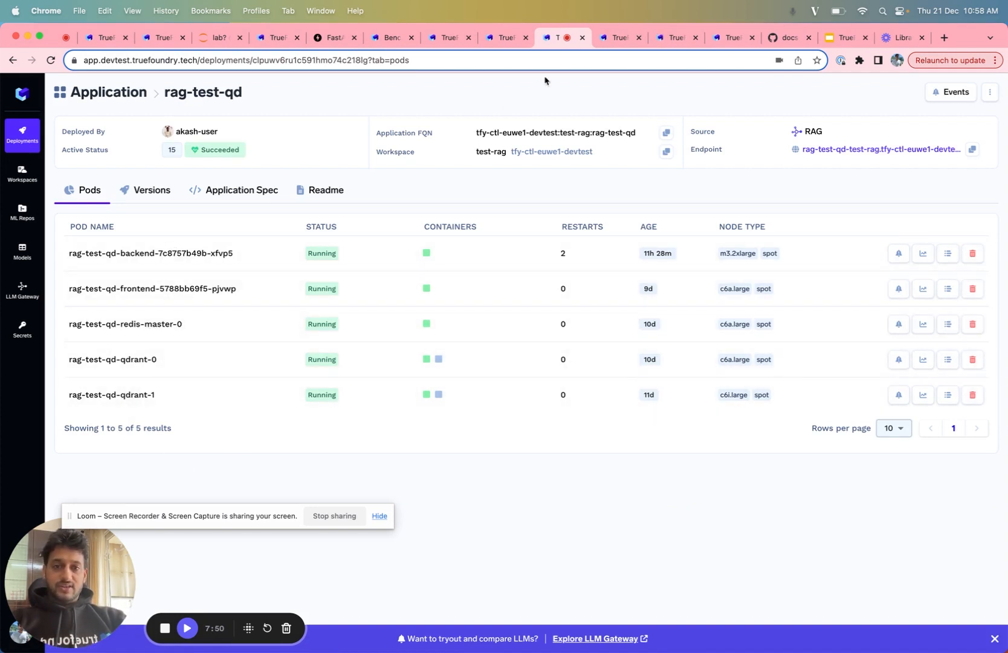
Inspect the new document collection form and its embedding model options in the truefoundry-qa DocsQA app, and close it without creating a collection.
left_click(612, 39)
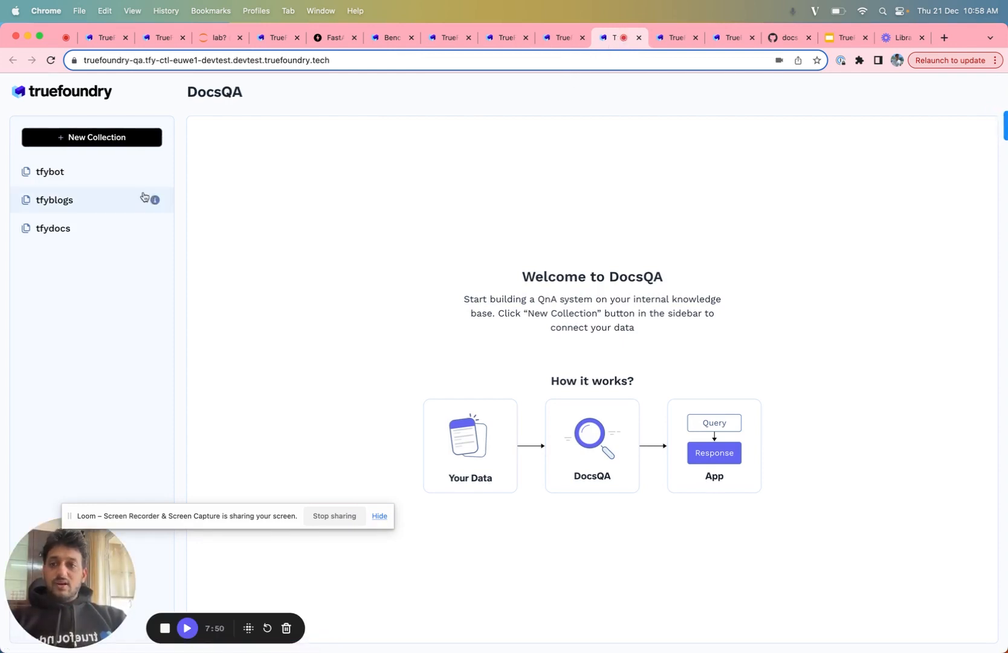
left_click(118, 145)
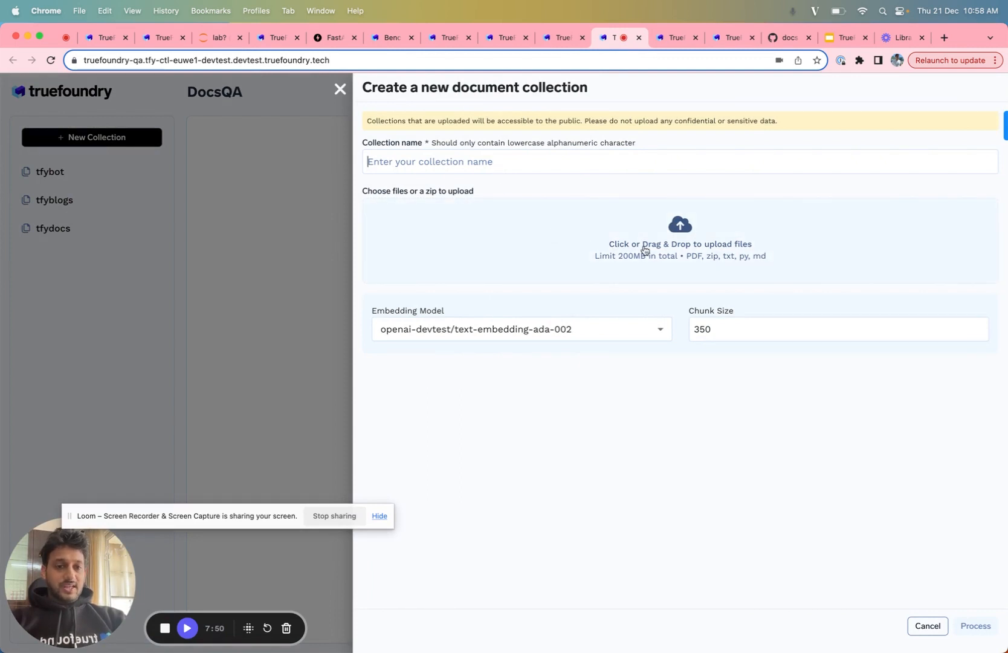
left_click(575, 333)
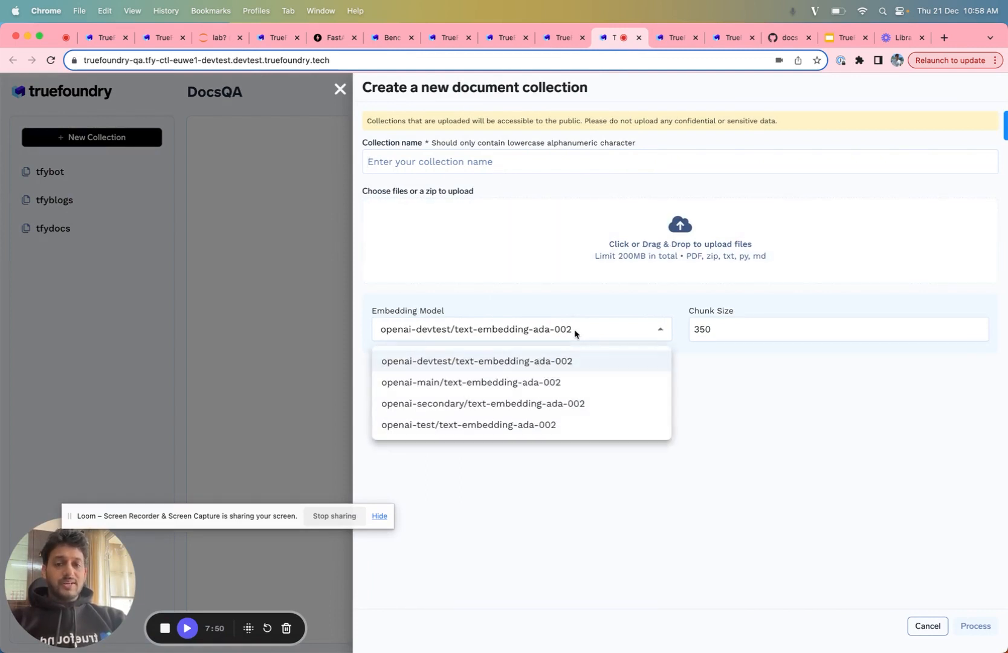
left_click(699, 337)
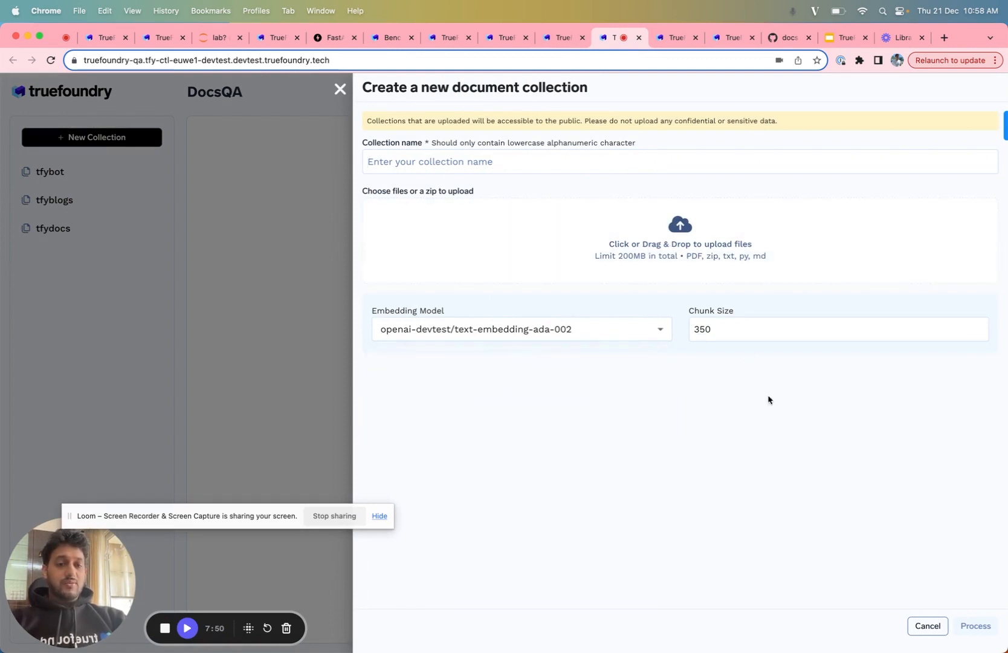
left_click(340, 91)
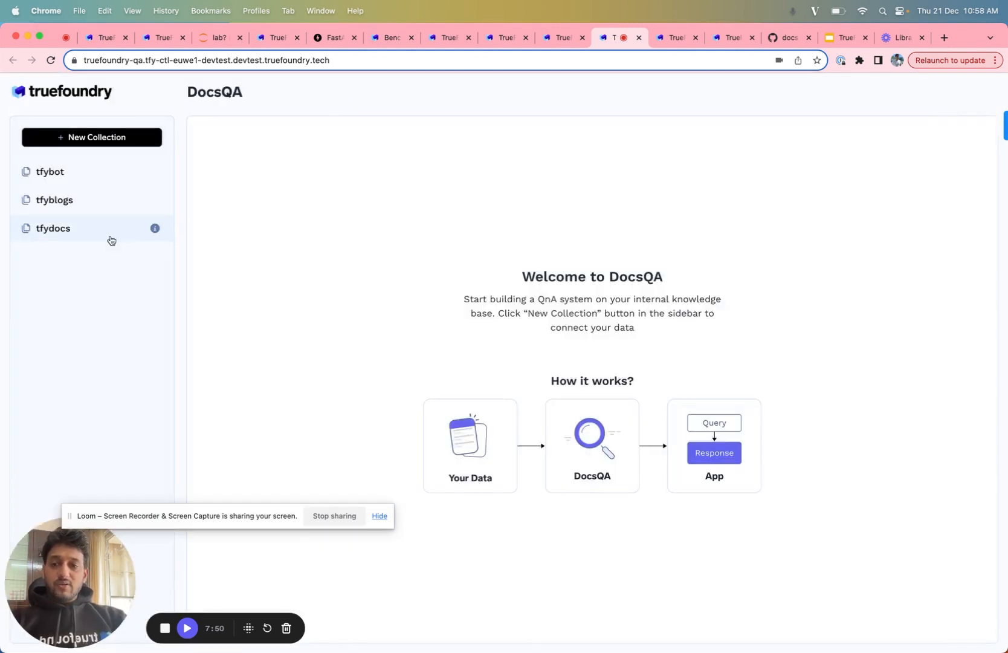
Ask the tfydocs collection "How to deploy a service in TrueFoundry?" using an openai-main GPT model.
left_click(83, 236)
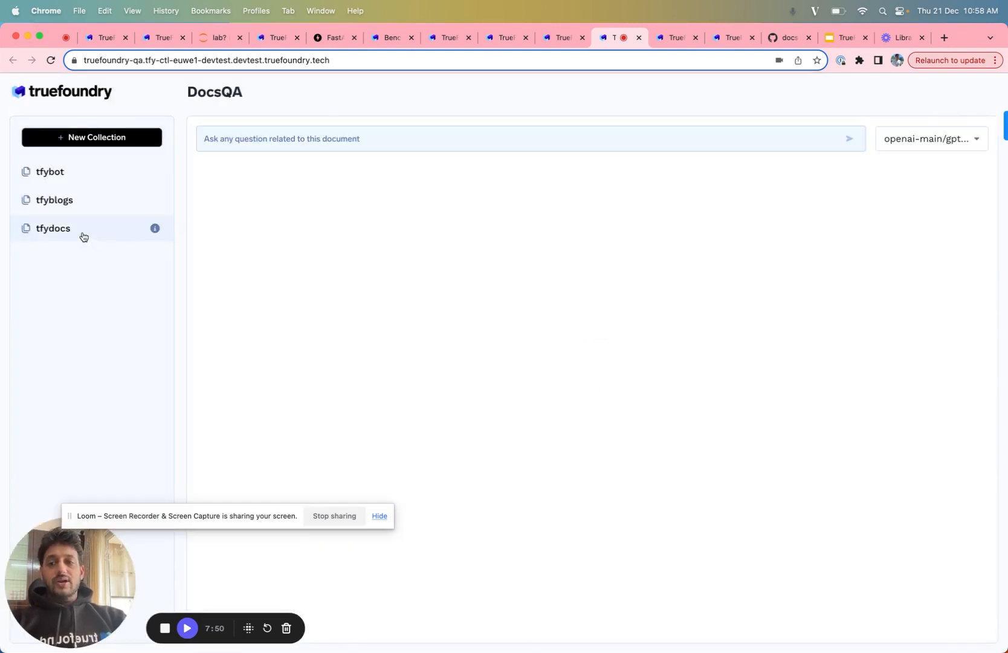
left_click(302, 126)
type("How")
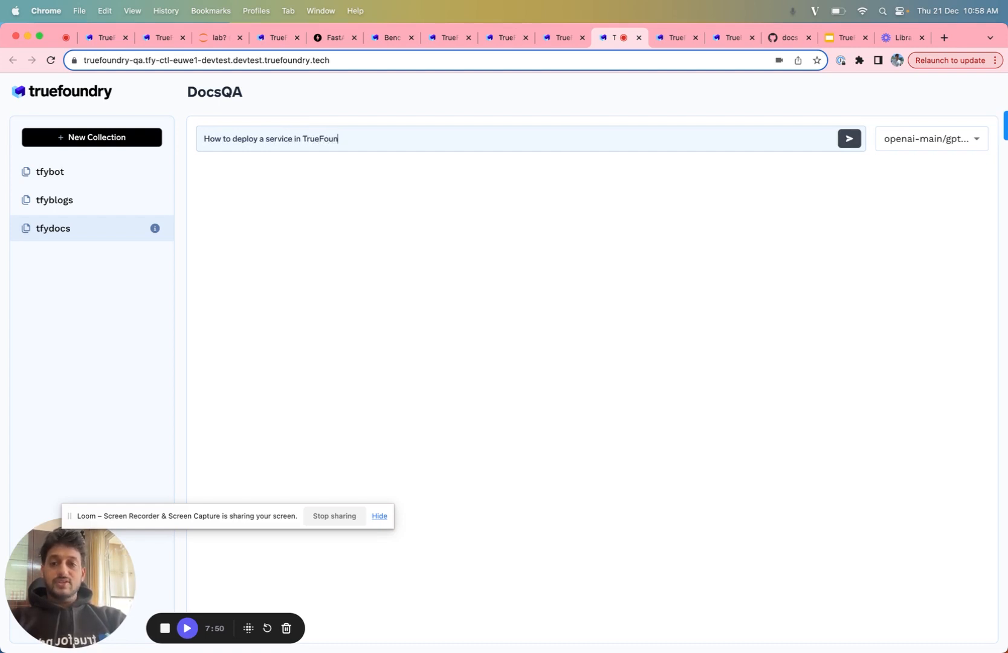
left_click(915, 138)
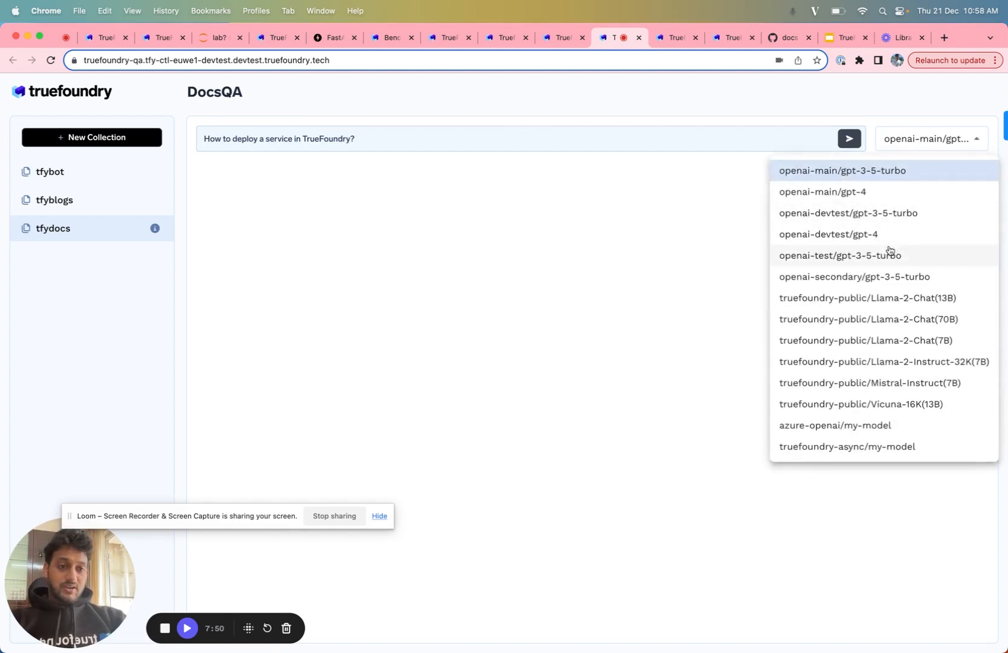
left_click(886, 199)
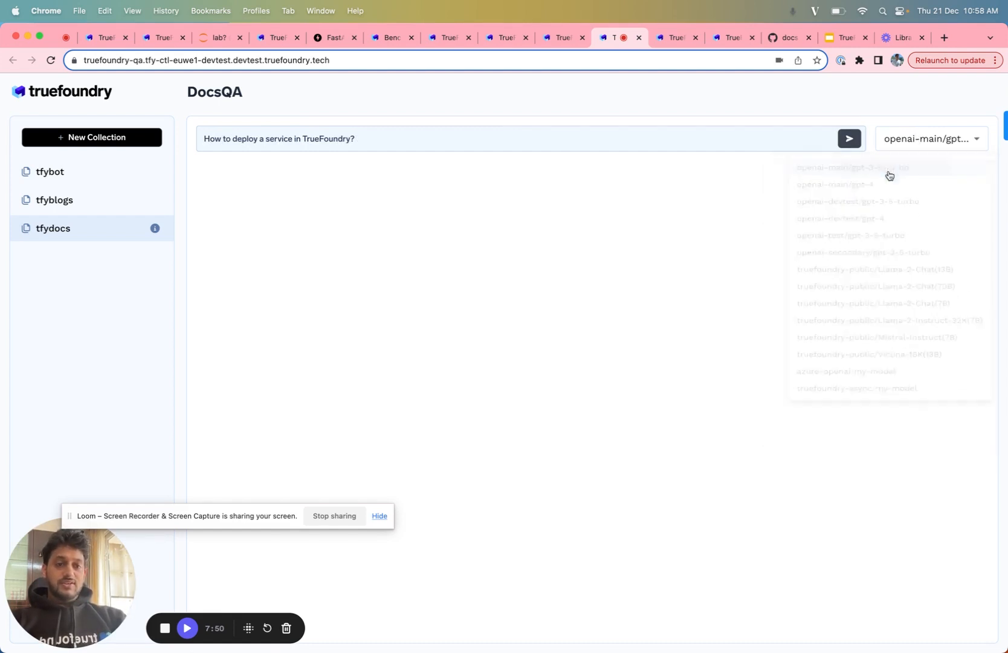
left_click(849, 138)
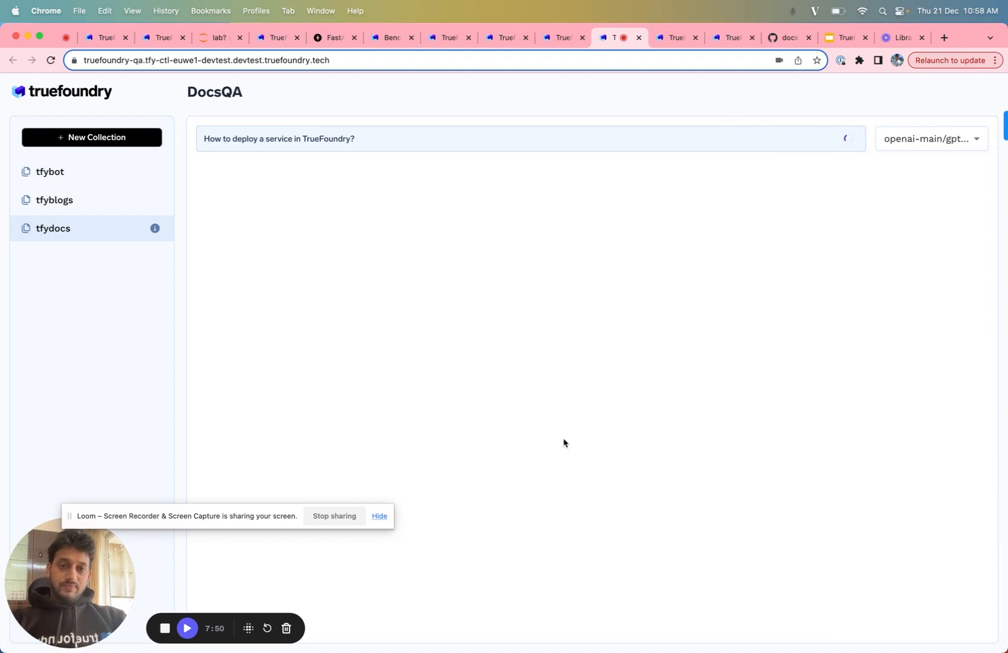
Look at the rag-test-qd DocsQA pages, including the answer on service deployment, and return to the truefoundry-qa answer.
left_click(675, 38)
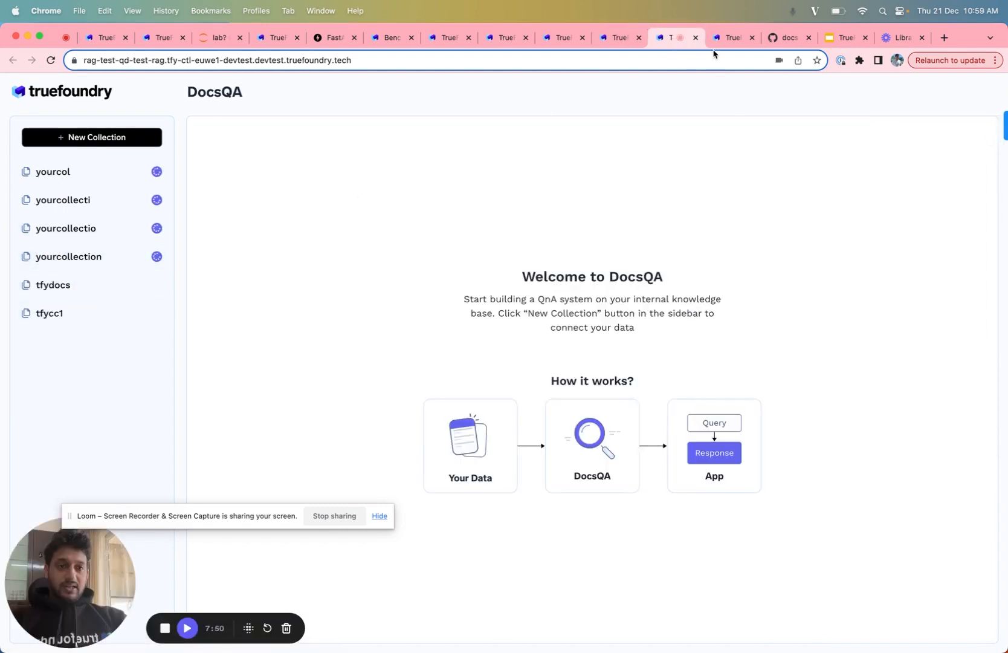
left_click(730, 39)
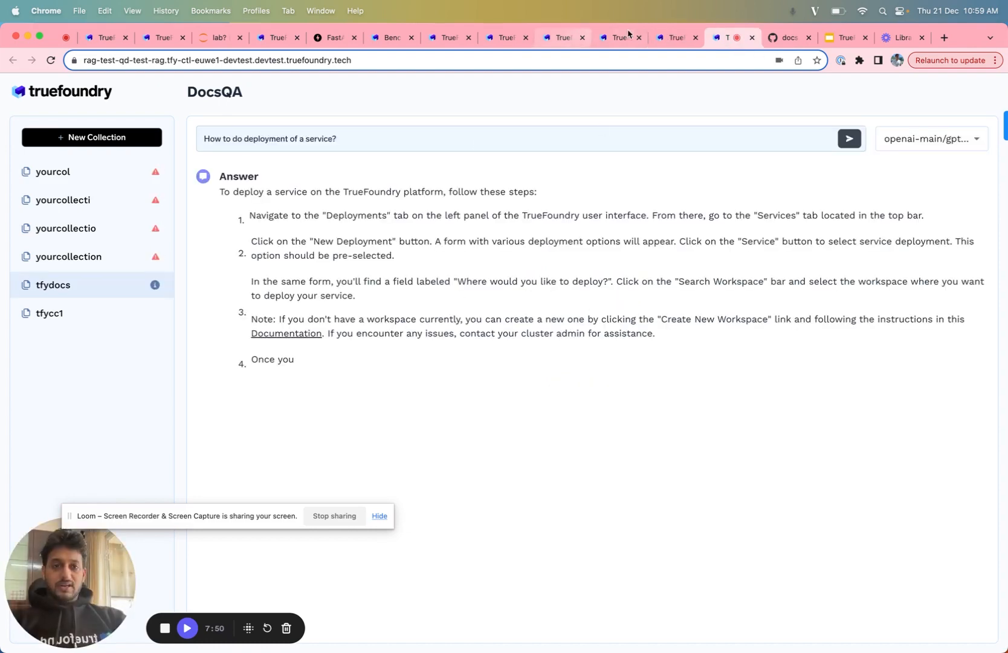
left_click(672, 37)
left_click(610, 41)
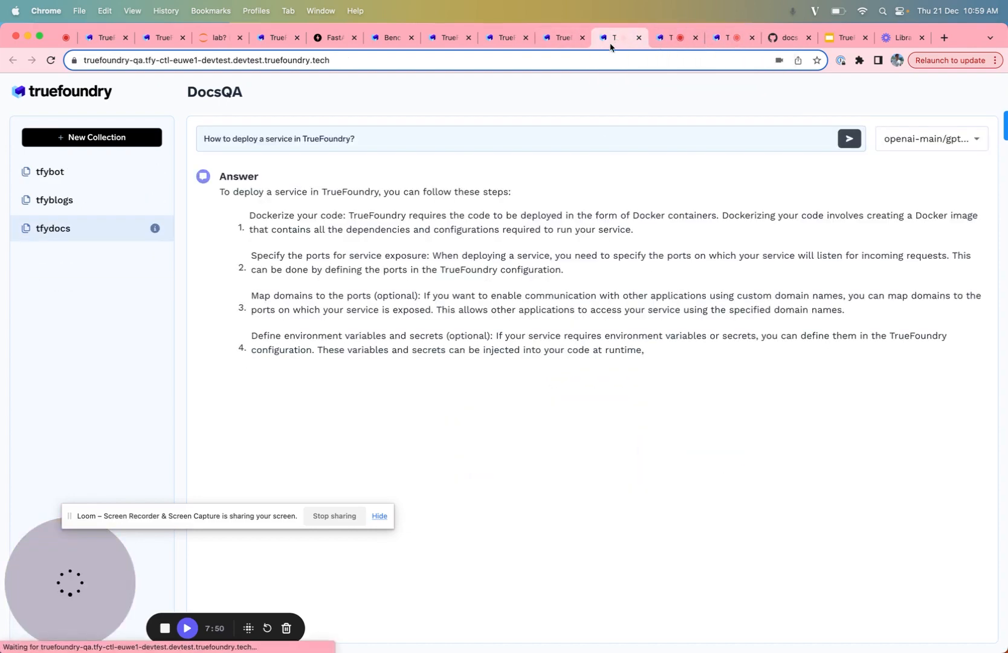